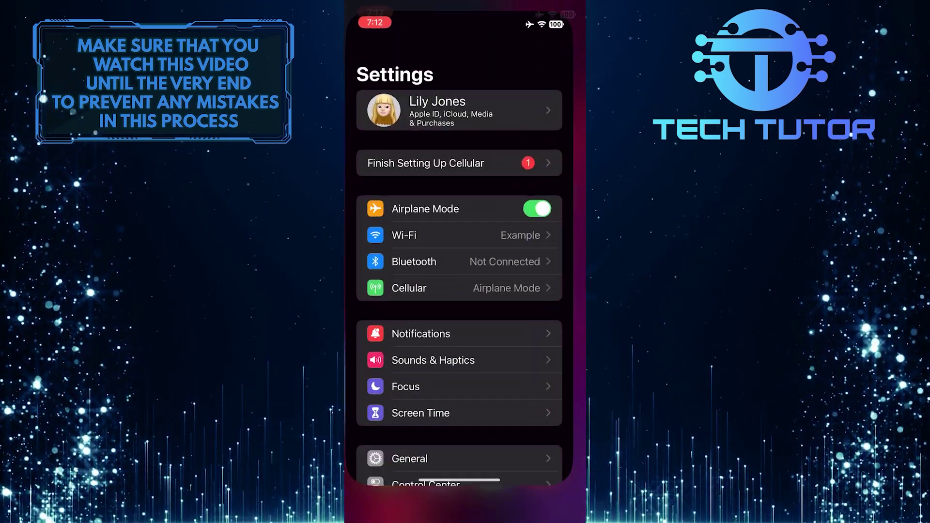
pyautogui.scroll(-5, 466, 291)
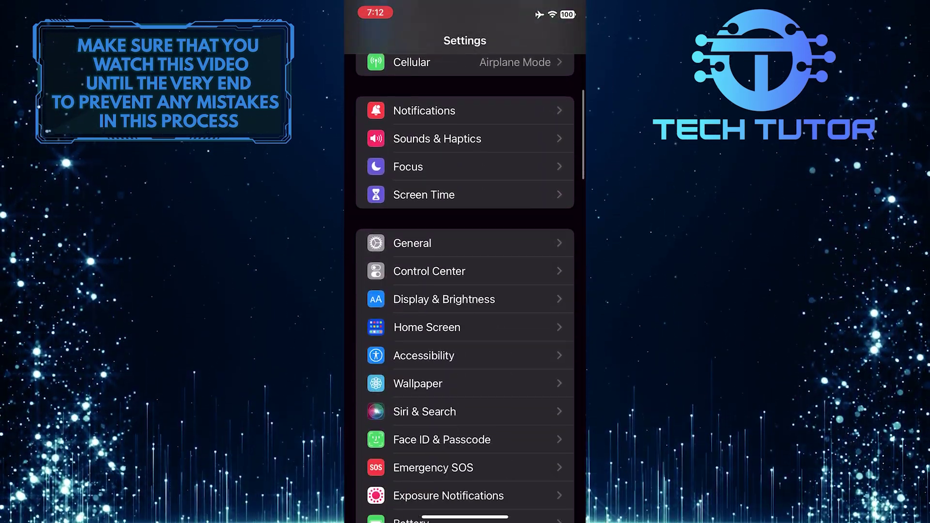
pyautogui.scroll(-5, 465, 292)
pyautogui.scroll(-5, 465, 291)
pyautogui.scroll(-5, 465, 291)
pyautogui.scroll(-3, 465, 290)
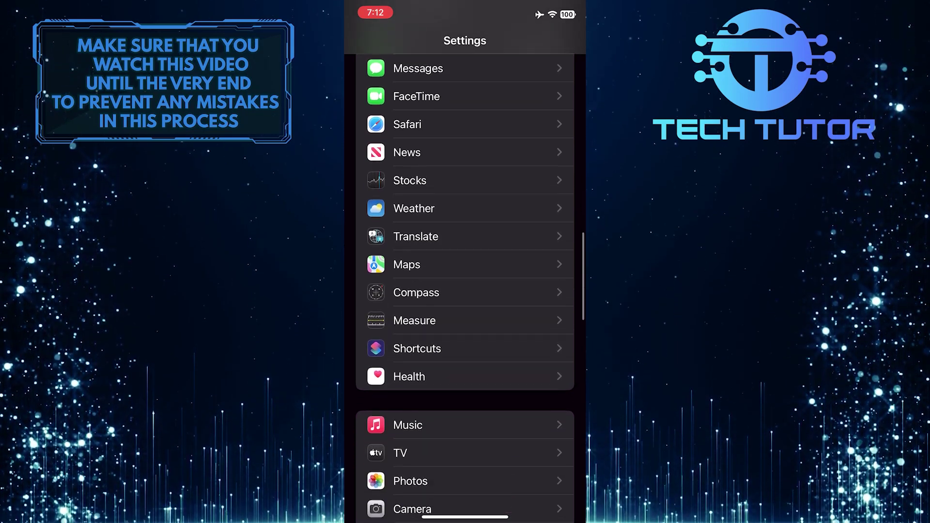
pyautogui.scroll(-1, 466, 290)
pyautogui.scroll(-4, 465, 291)
pyautogui.scroll(-4, 466, 291)
pyautogui.scroll(-3, 465, 291)
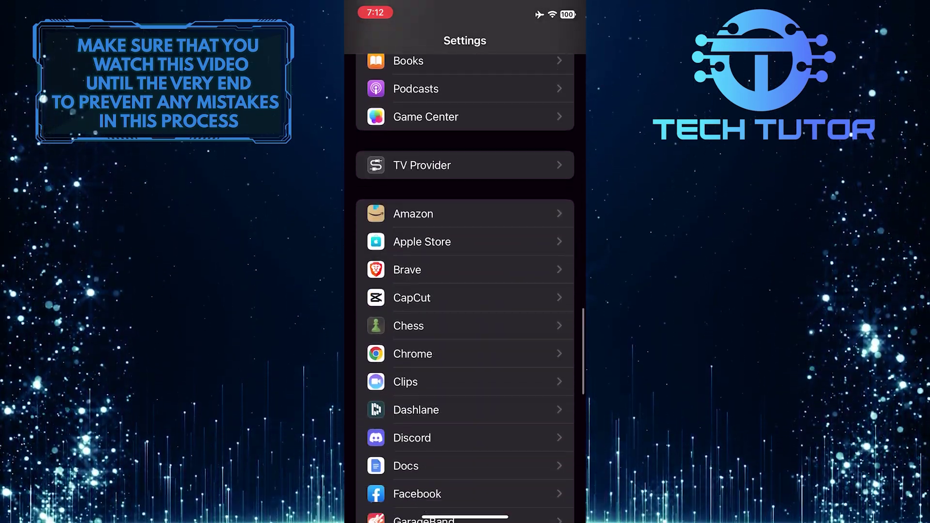
pyautogui.scroll(-3, 465, 291)
pyautogui.scroll(-2, 465, 290)
pyautogui.scroll(-1, 465, 291)
pyautogui.scroll(-1, 466, 291)
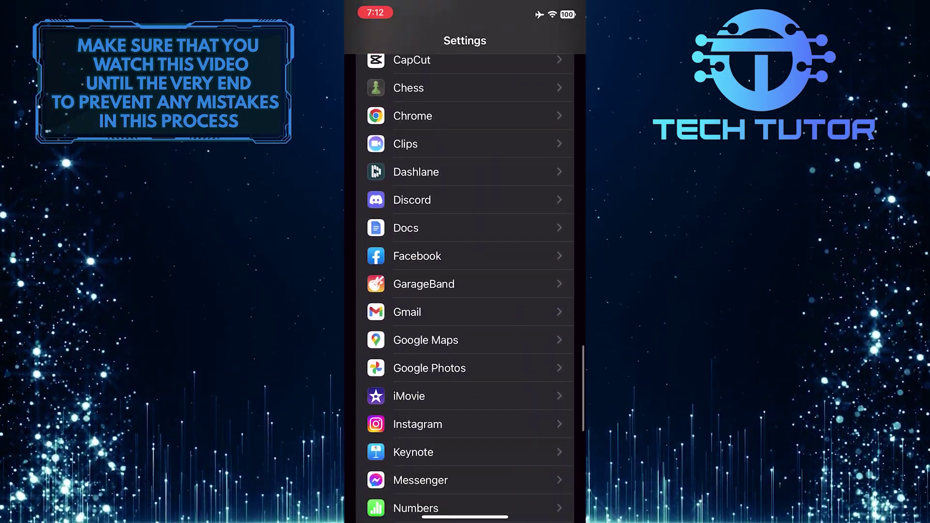
pyautogui.scroll(-5, 466, 291)
pyautogui.scroll(-2, 466, 291)
pyautogui.scroll(-1, 466, 291)
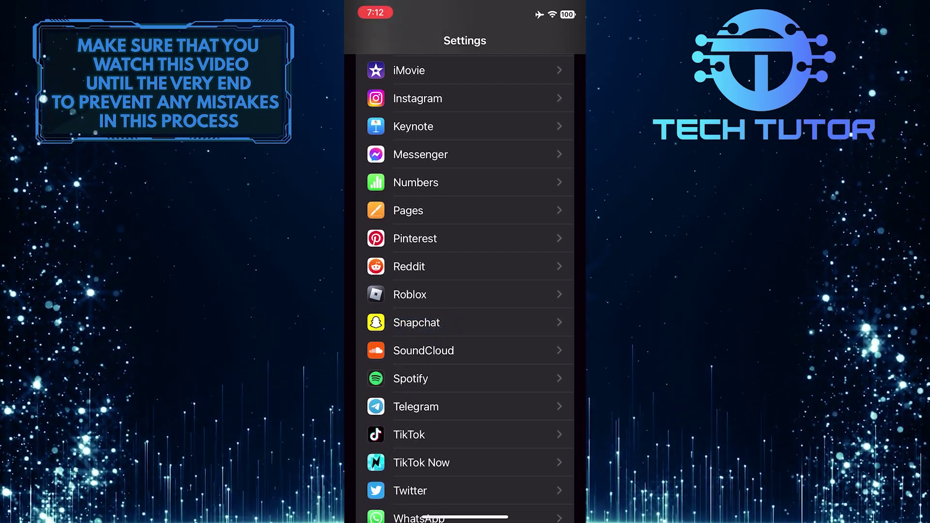
# Open Snapchat's page in the iOS Settings app list.
pyautogui.click(416, 323)
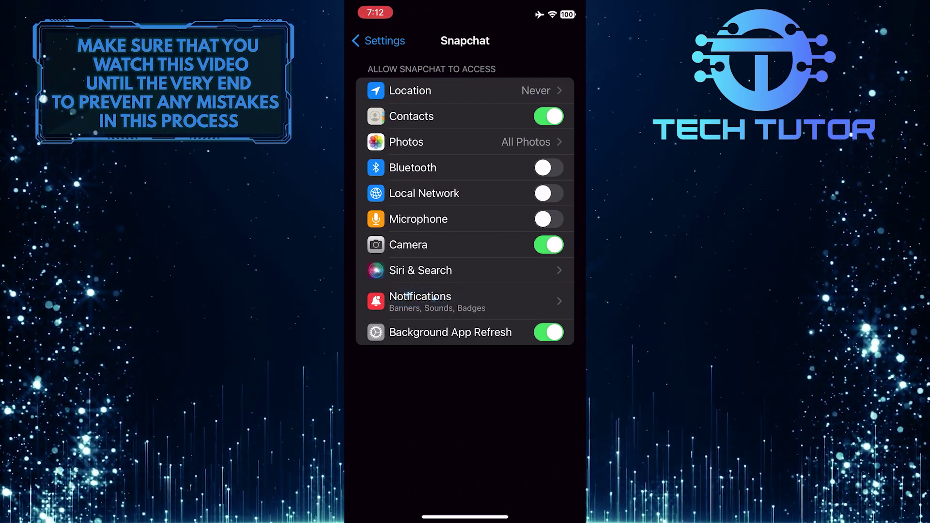
# Open Snapchat's Notifications settings page.
pyautogui.click(436, 302)
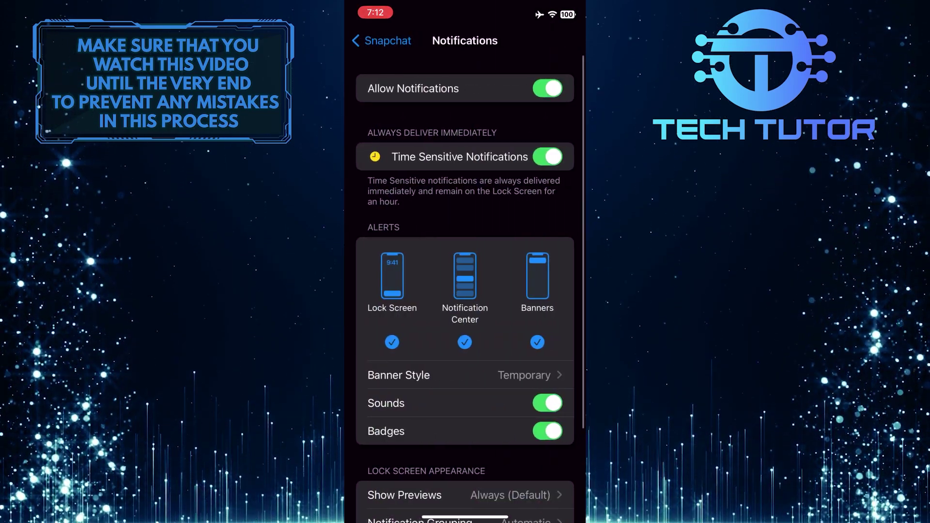